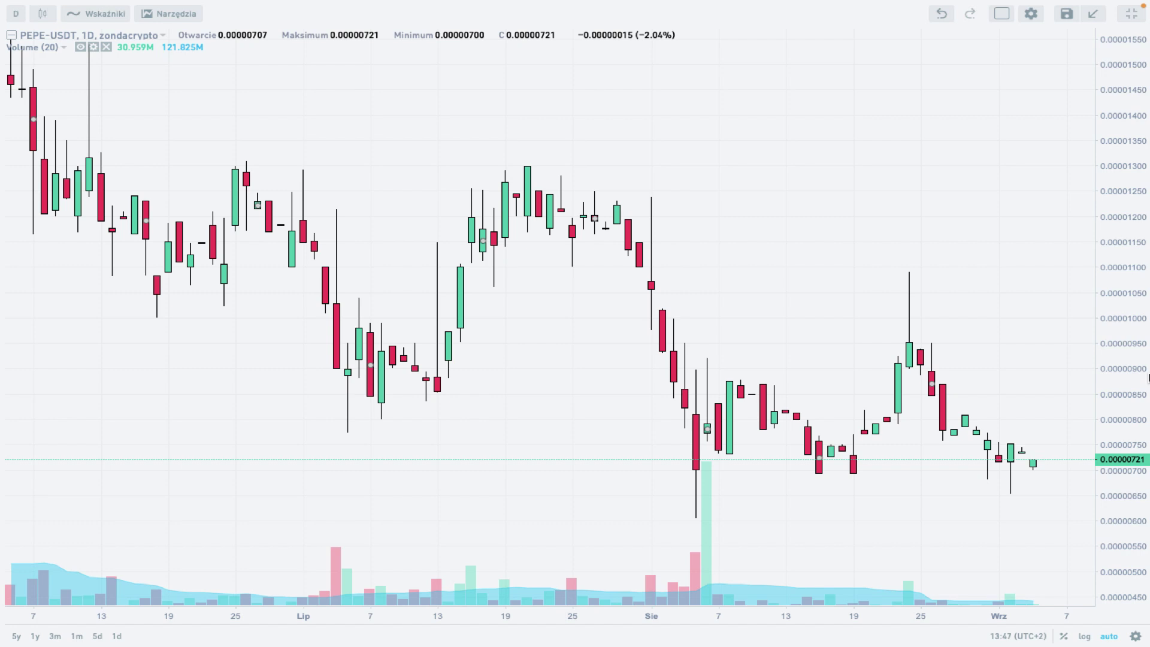
Step: Remove the Volume (20) indicator and zoom out so the daily candles span March to early September
drag(1133, 303, 1132, 336)
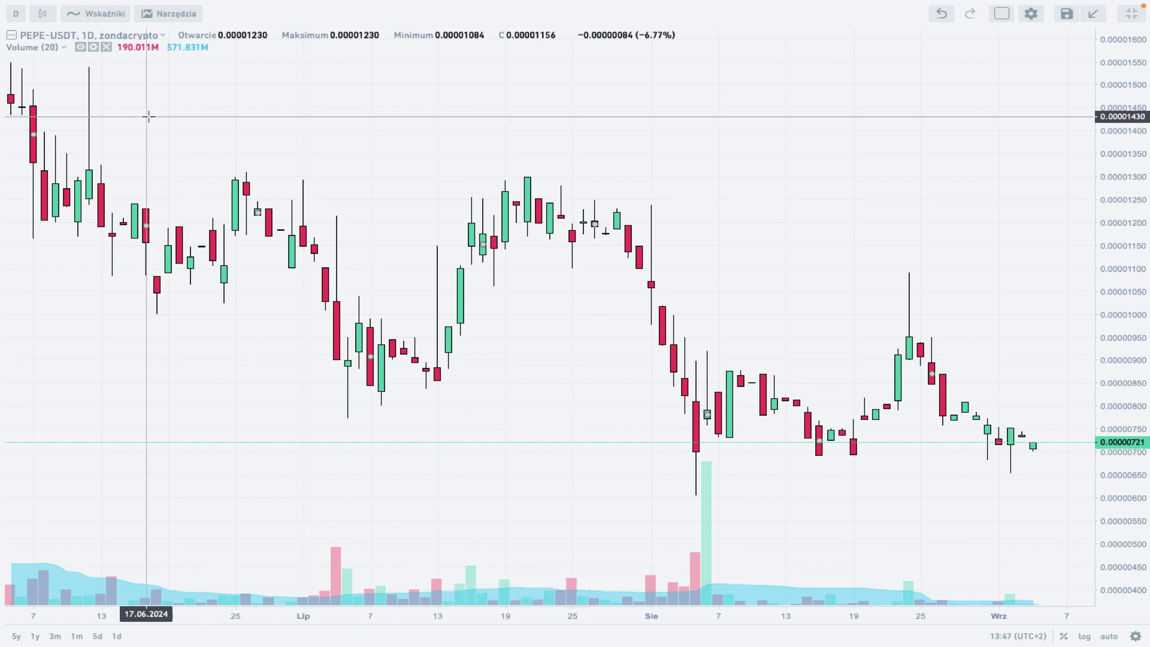
click(106, 46)
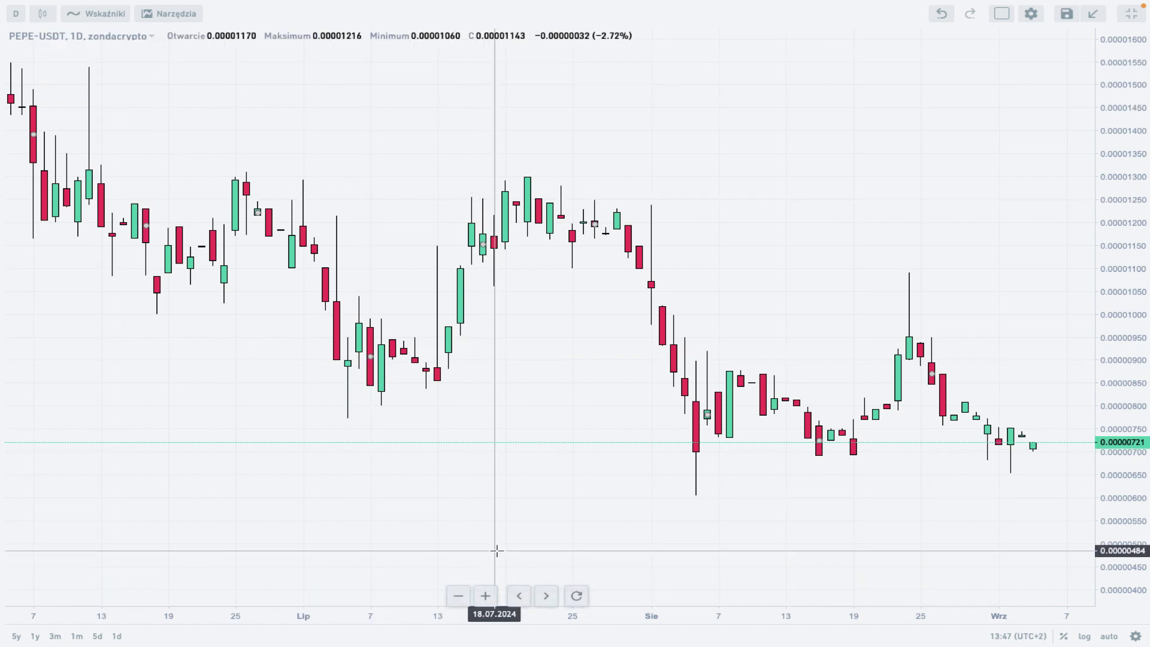
click(460, 596)
click(461, 596)
click(461, 597)
click(461, 597)
click(461, 597)
drag(1116, 247, 1120, 323)
drag(863, 146, 817, 192)
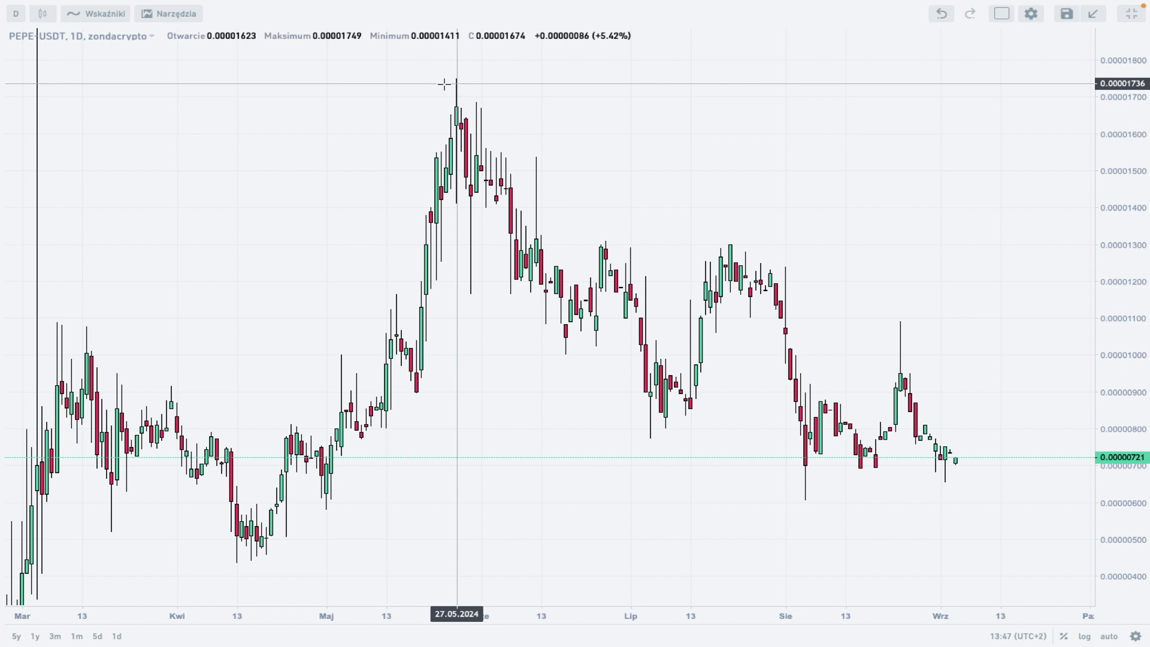
Step: Draw a trend line from the late-May peak down to around 20 September
click(175, 16)
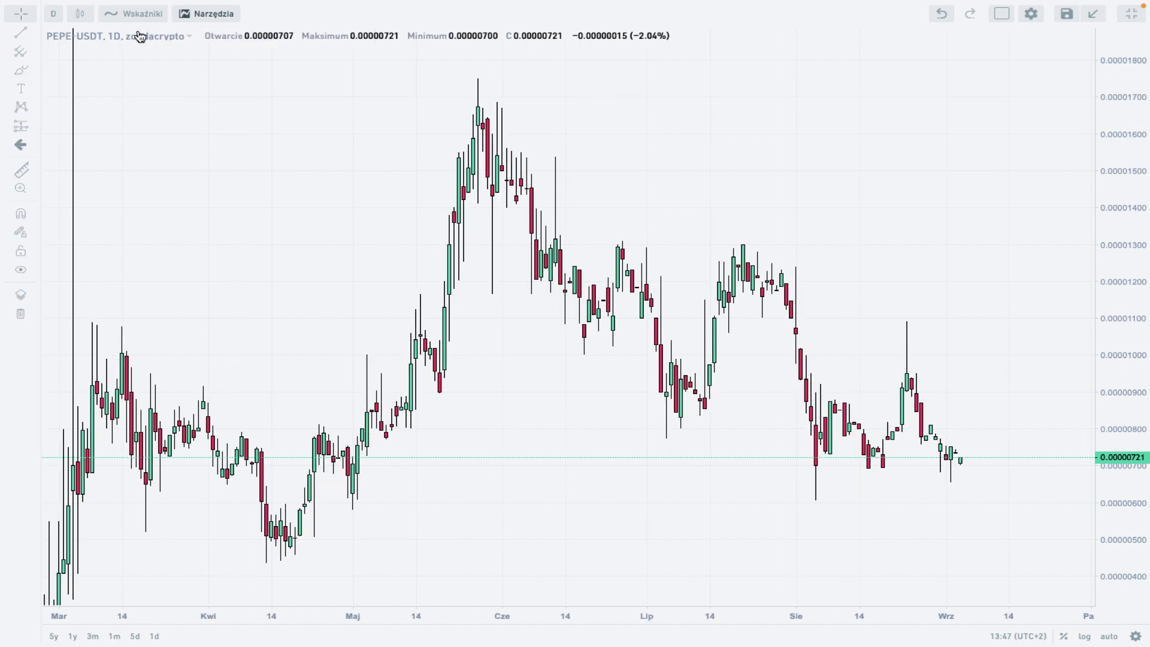
click(33, 32)
click(56, 37)
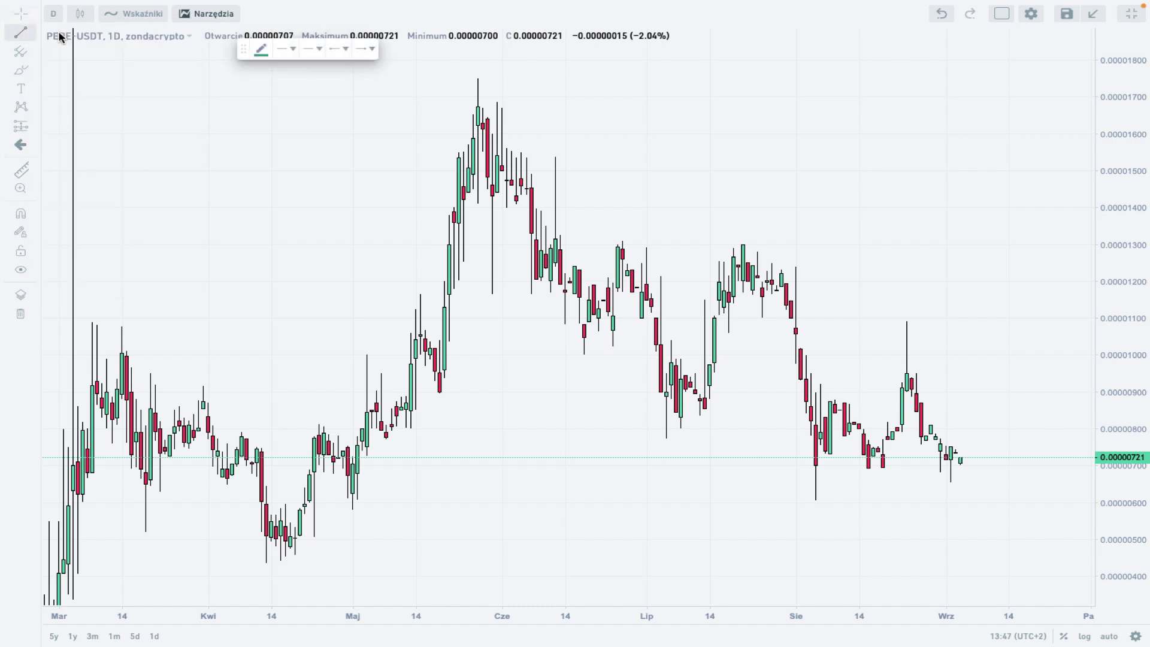
click(478, 77)
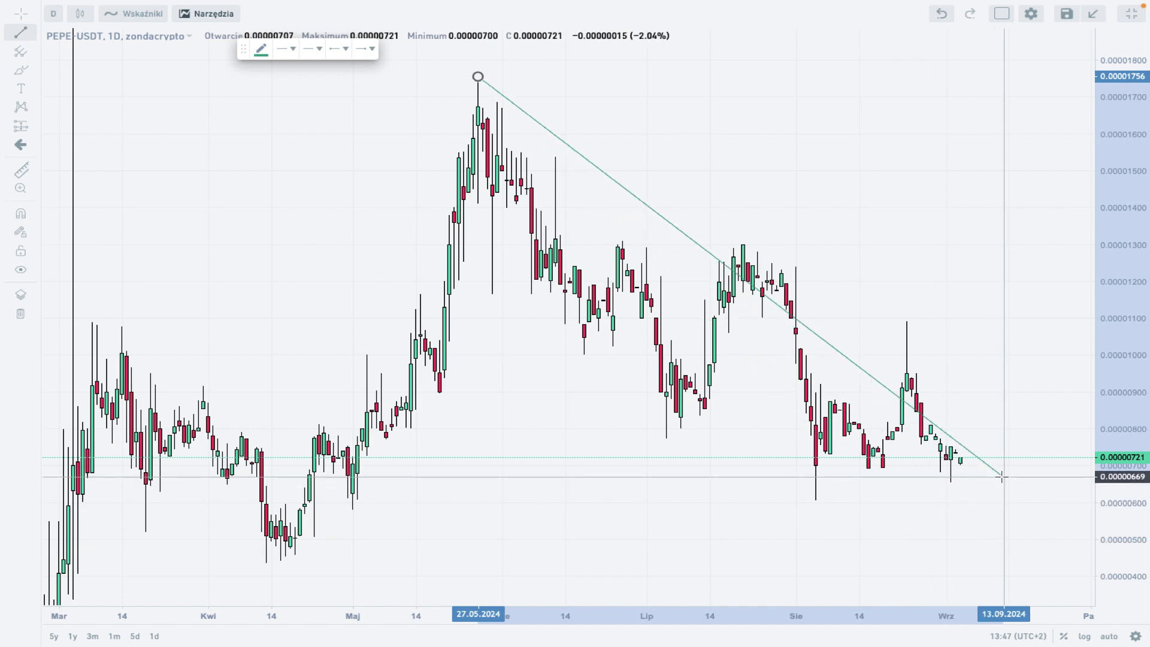
click(1037, 426)
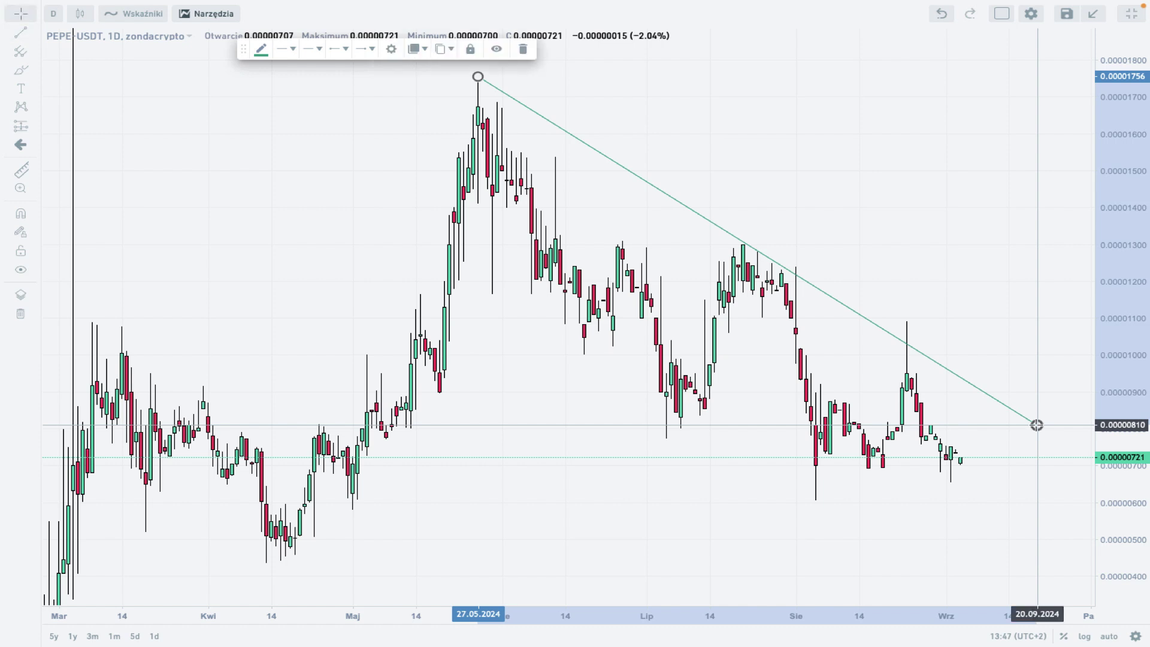
Step: Make the trend line thicker and colour it orange
click(286, 48)
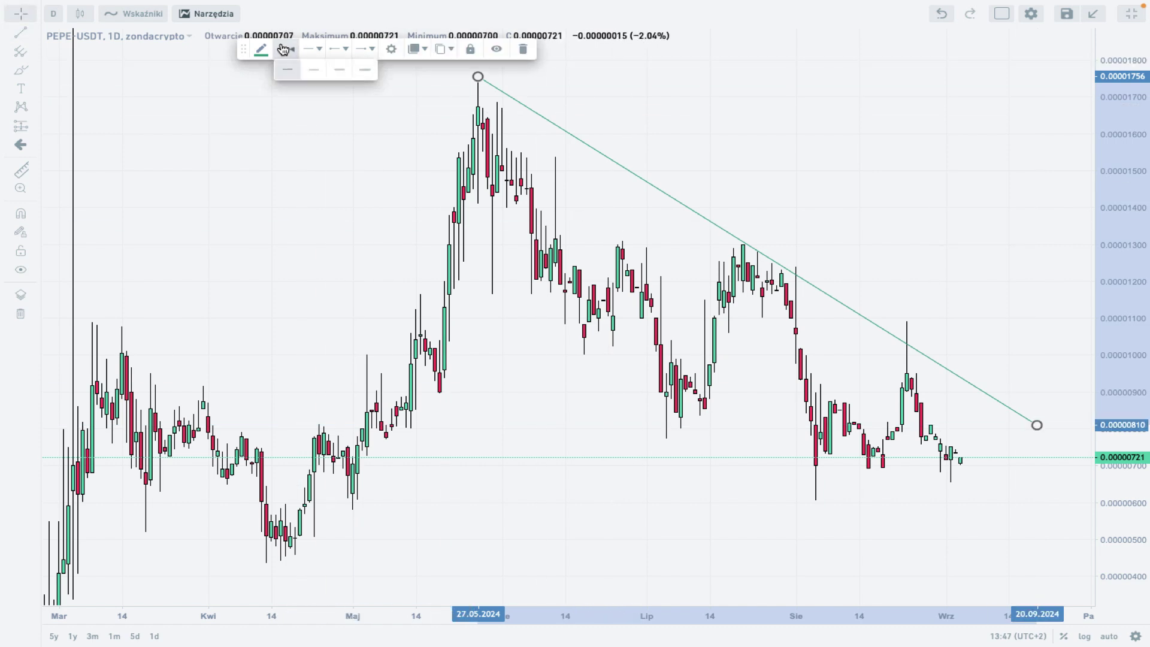
click(366, 72)
click(261, 49)
click(298, 94)
click(822, 119)
scroll(823, 120, down, 3)
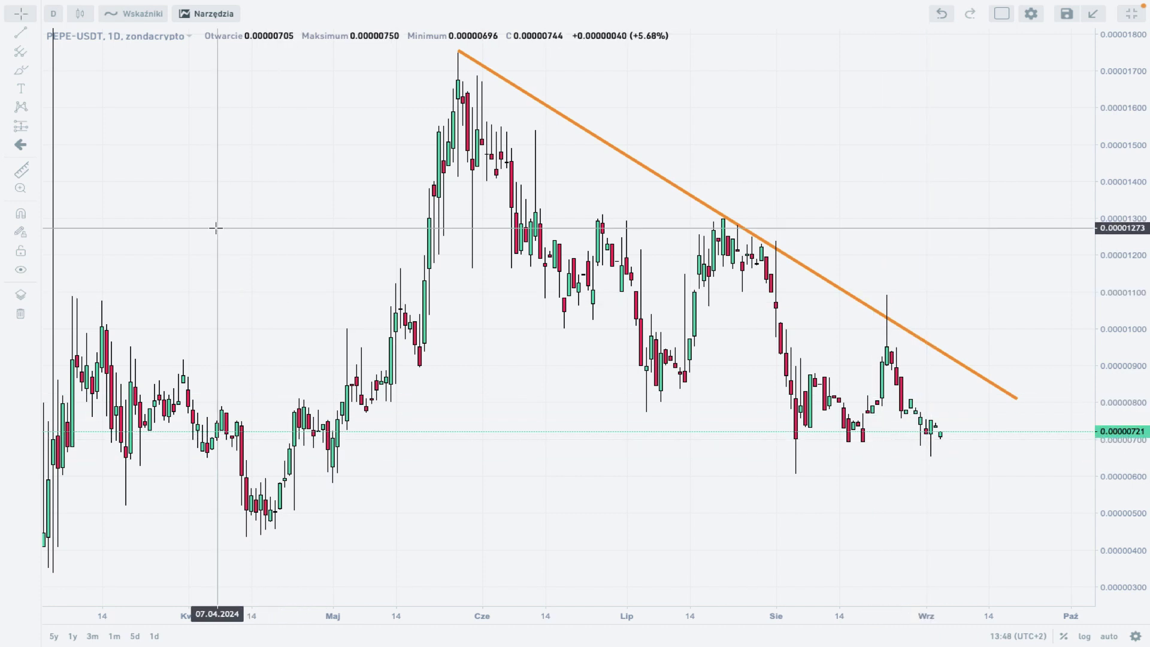
Step: With the magnet on, place a horizontal ray at the 19 August low of 0.00000694
click(34, 32)
click(75, 111)
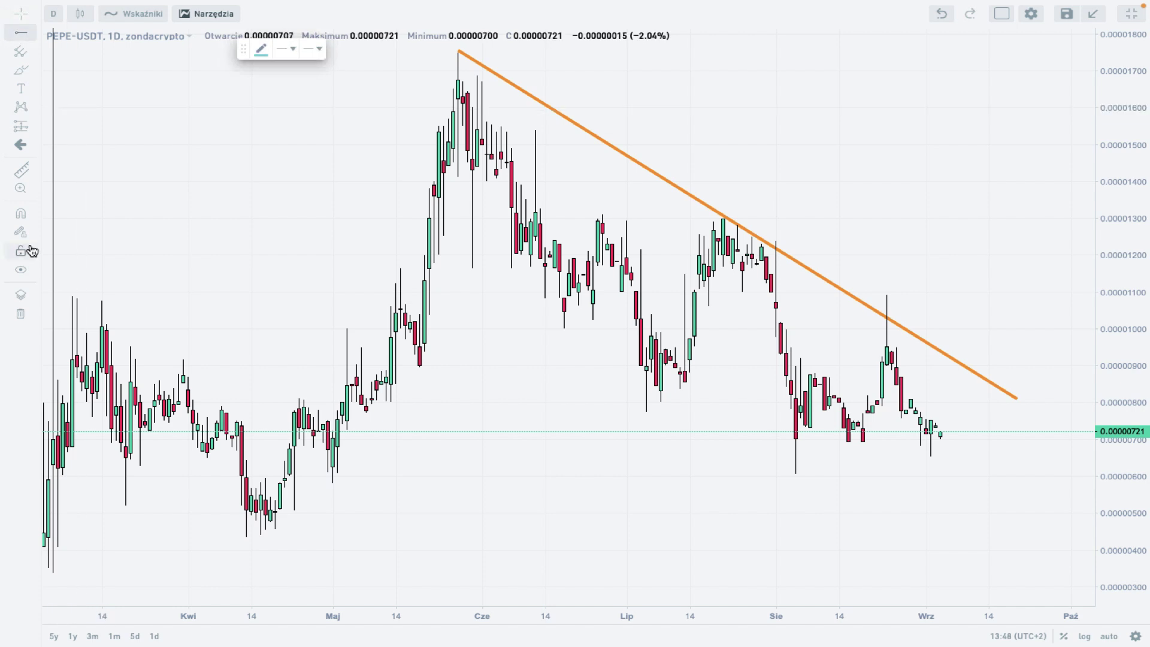
click(21, 214)
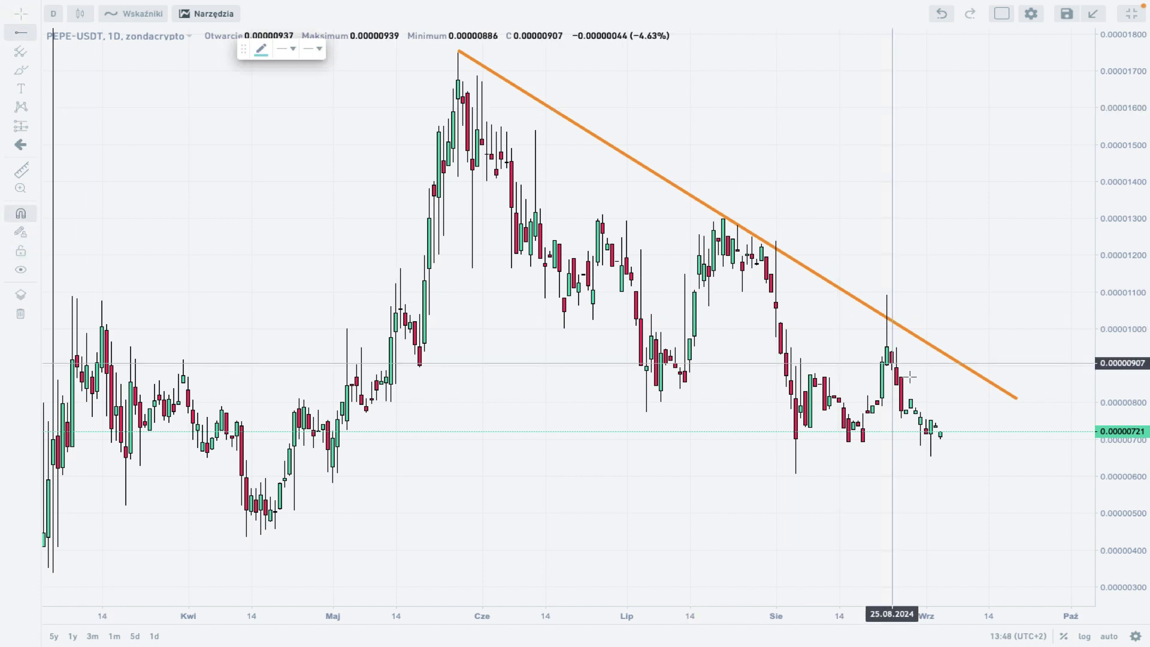
click(864, 442)
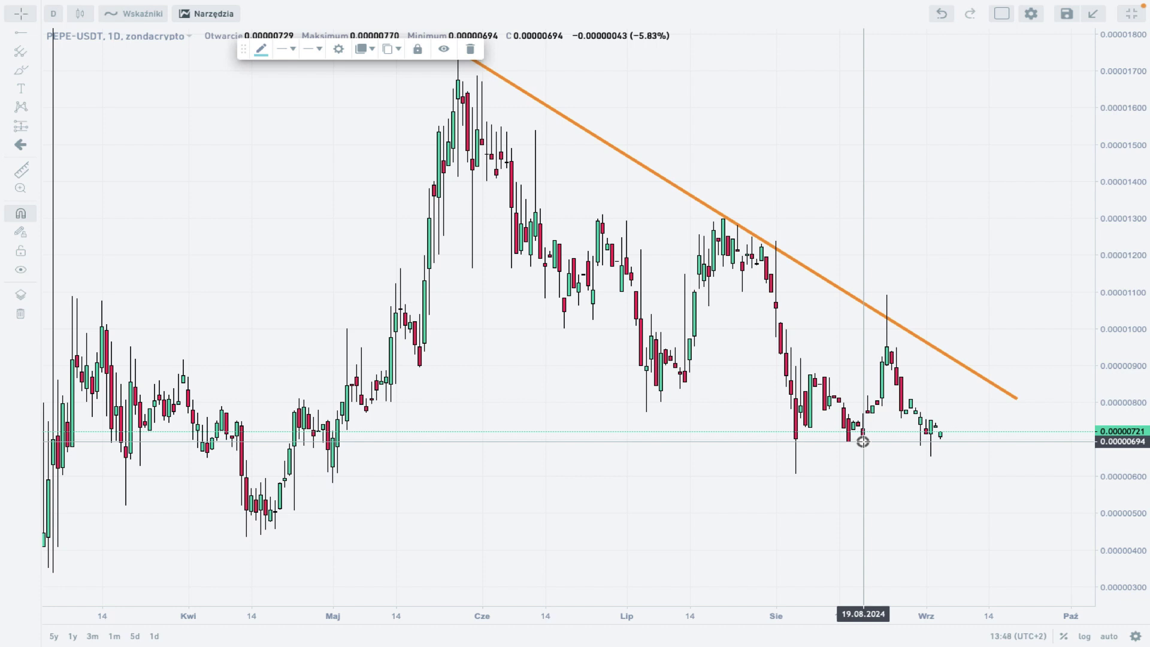
Step: Colour the support ray green
click(262, 51)
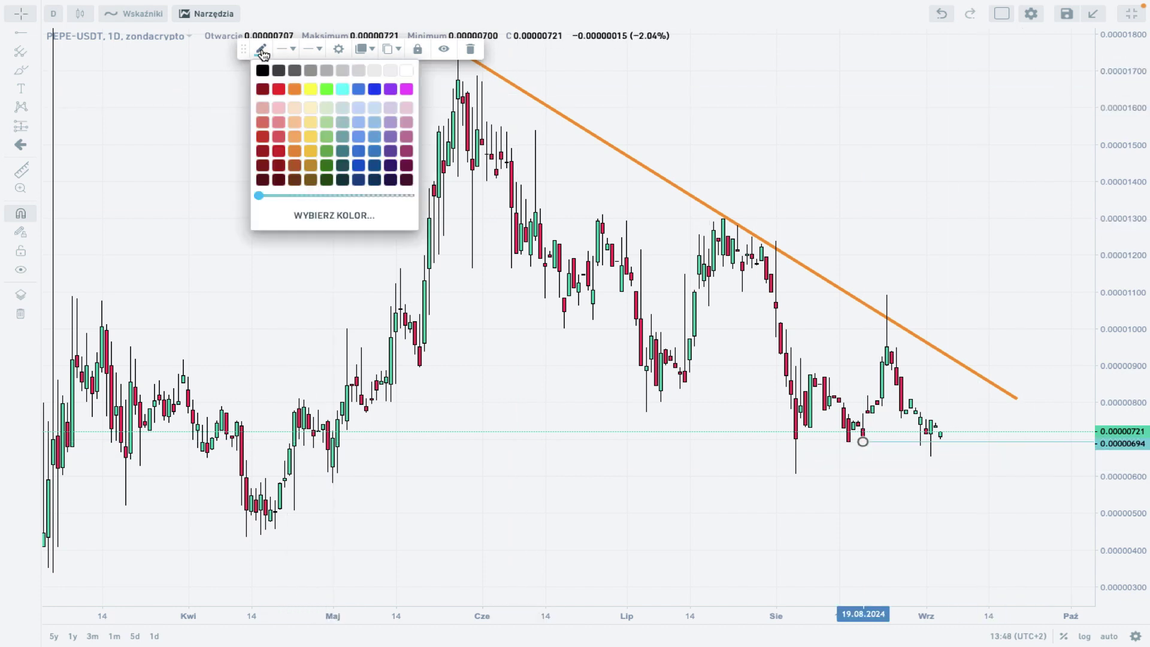
click(327, 166)
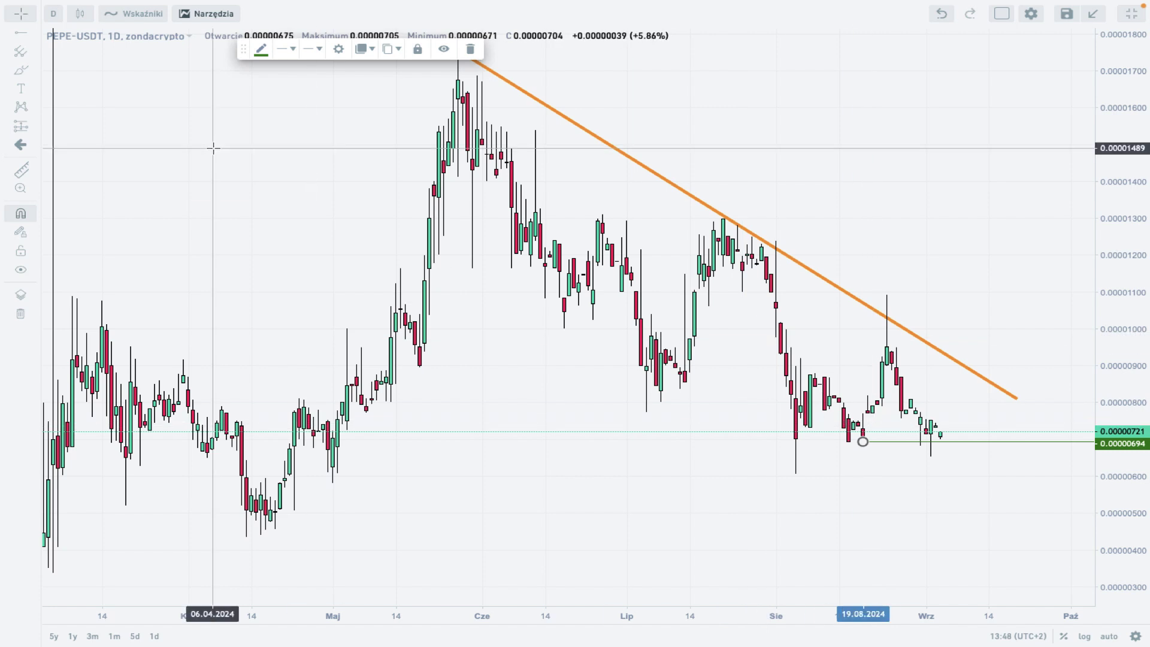
click(32, 33)
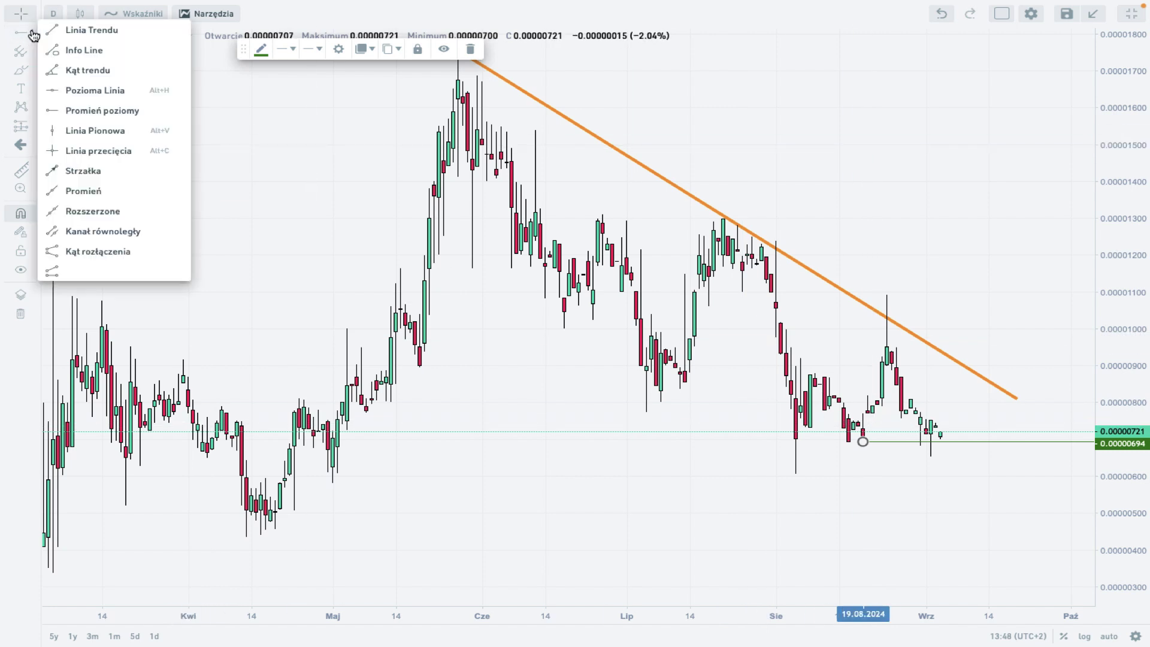
Step: Add a dark green full-width horizontal line at the 5 August low of 0.00000605
click(54, 91)
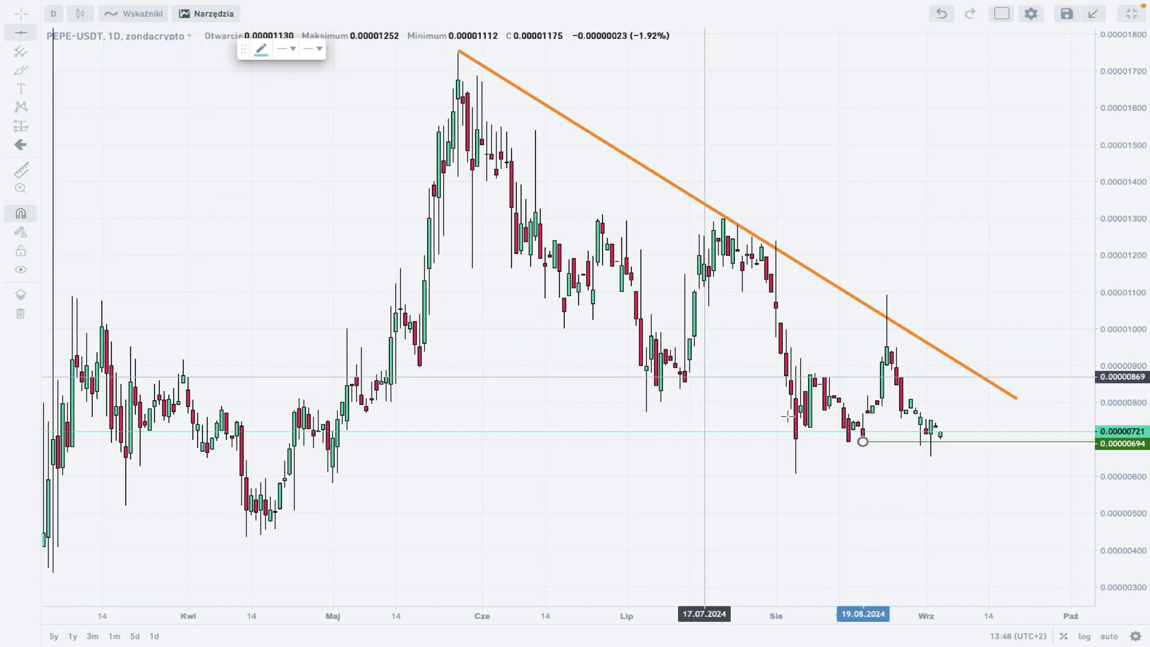
click(796, 474)
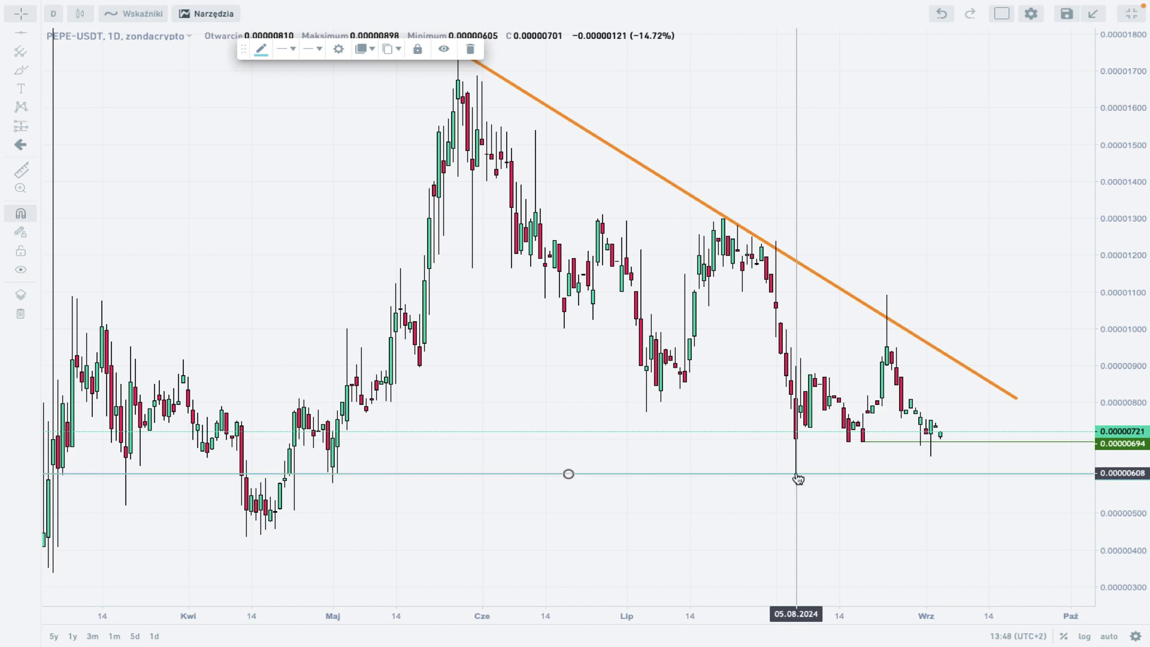
click(260, 50)
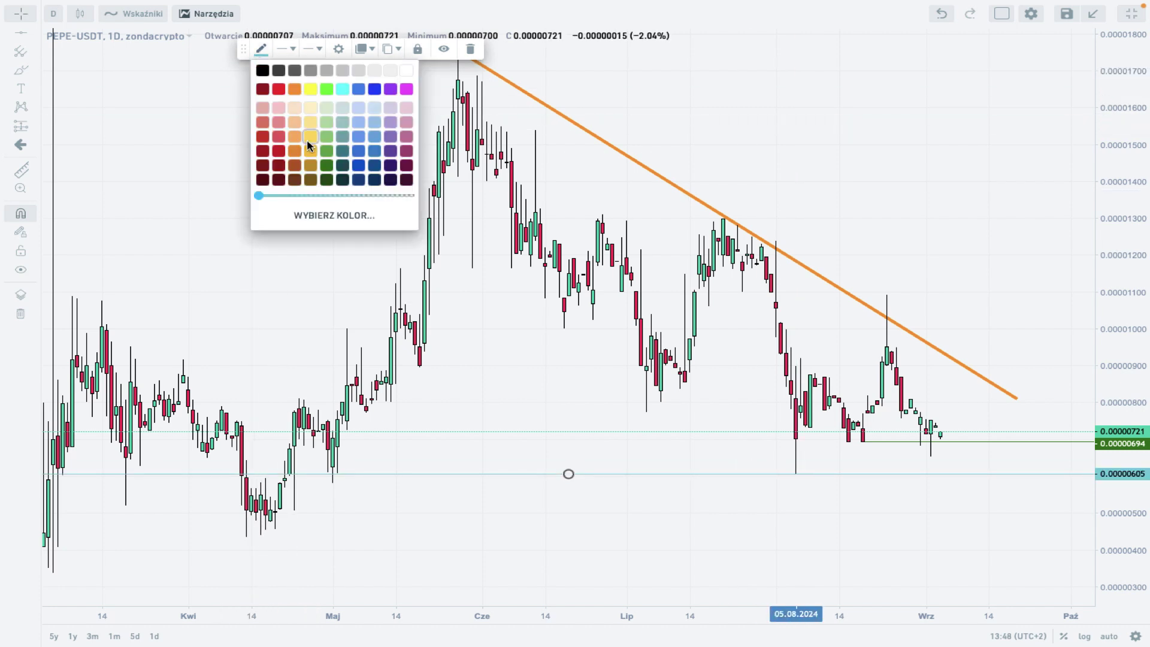
click(329, 167)
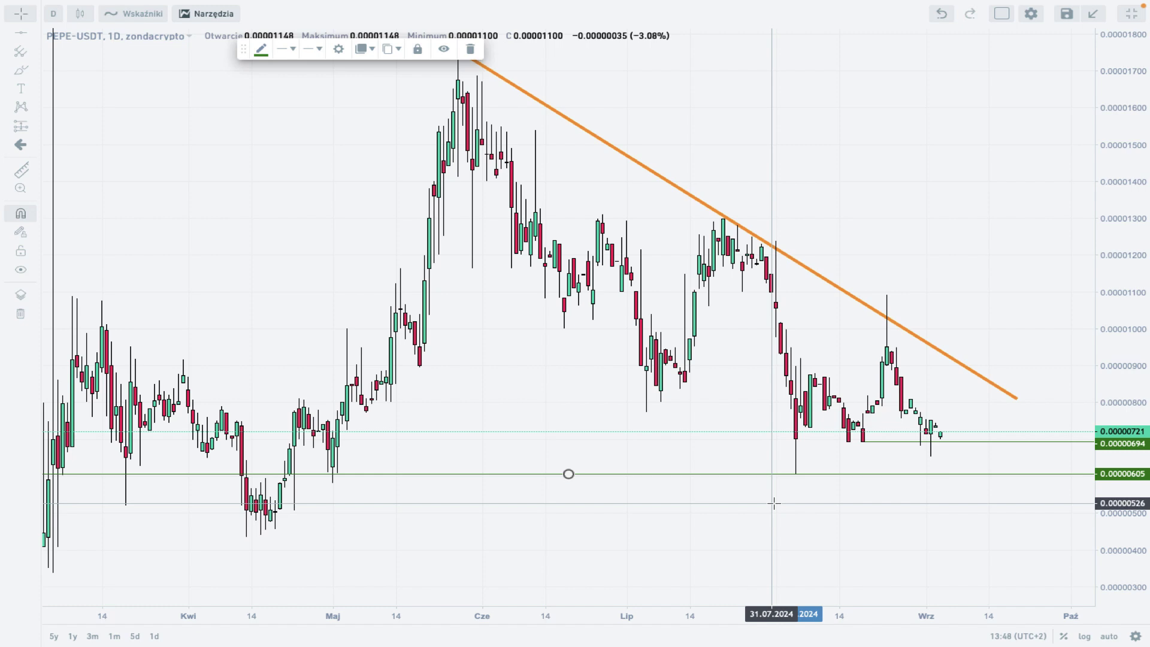
Step: Zoom out to show candles from February through the newest
mouse_move(479, 527)
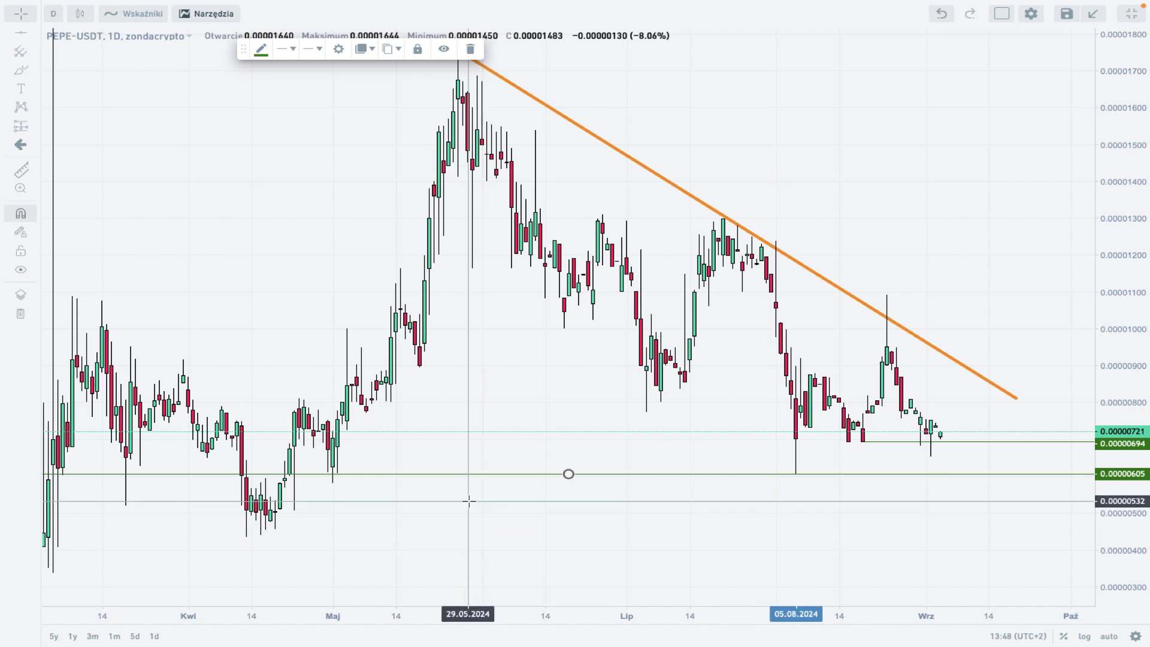
click(477, 596)
click(567, 416)
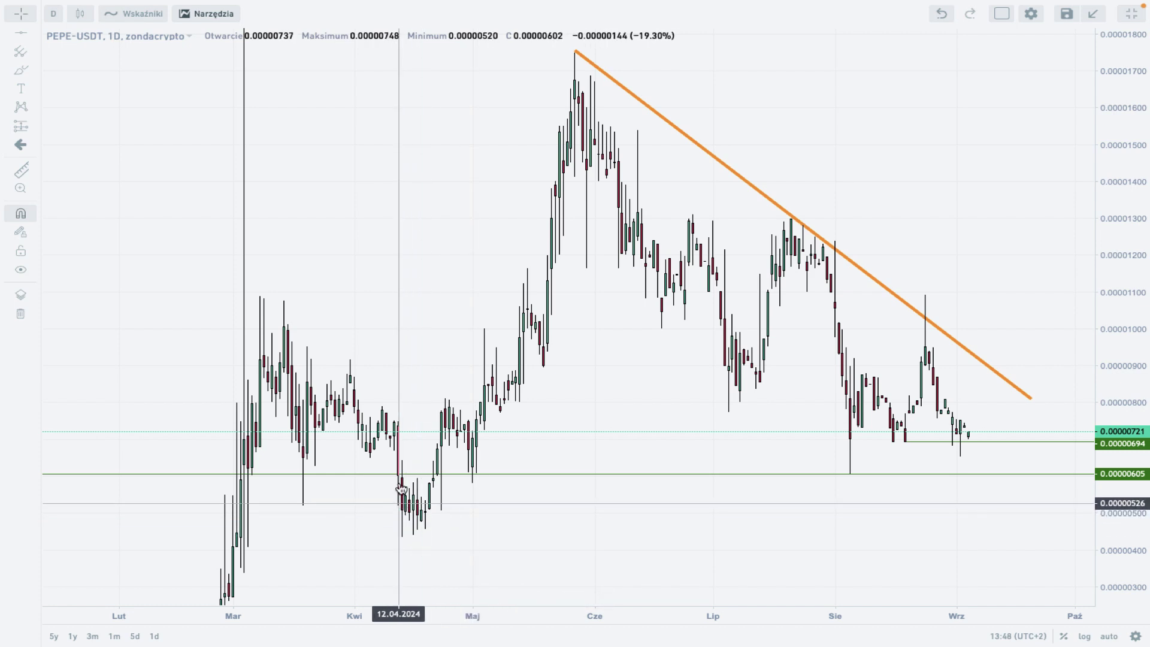
Step: Search 'ma' in Wskaźniki and add the Przekroczenie MA (MA Cross) indicator
click(135, 13)
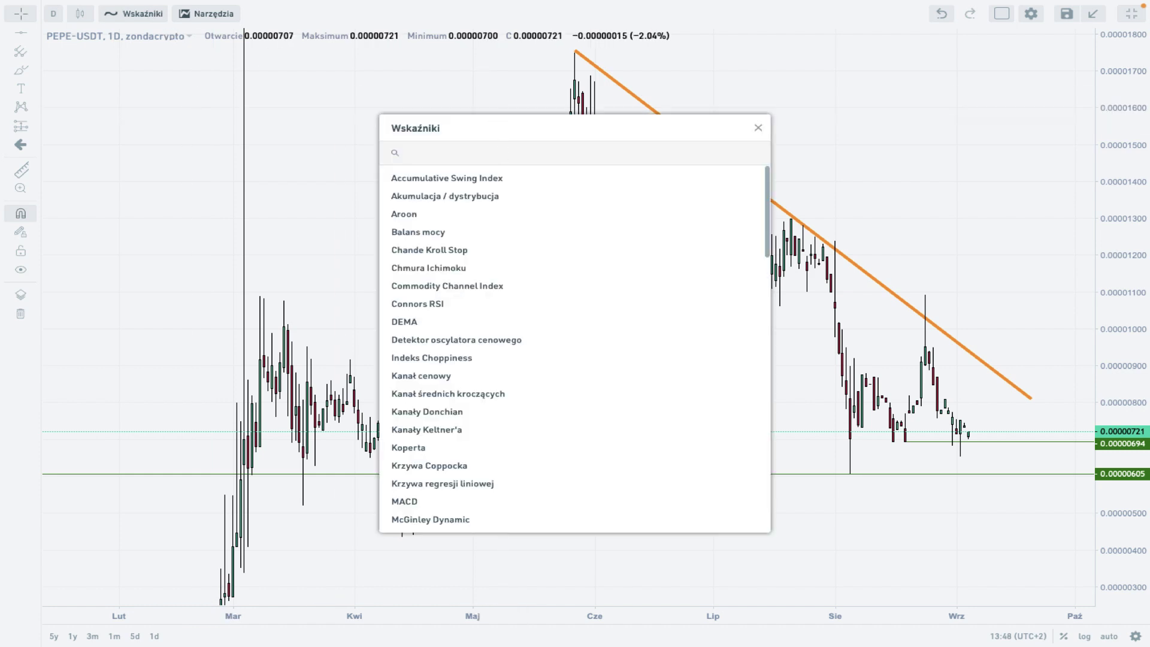
text(ma)
click(496, 249)
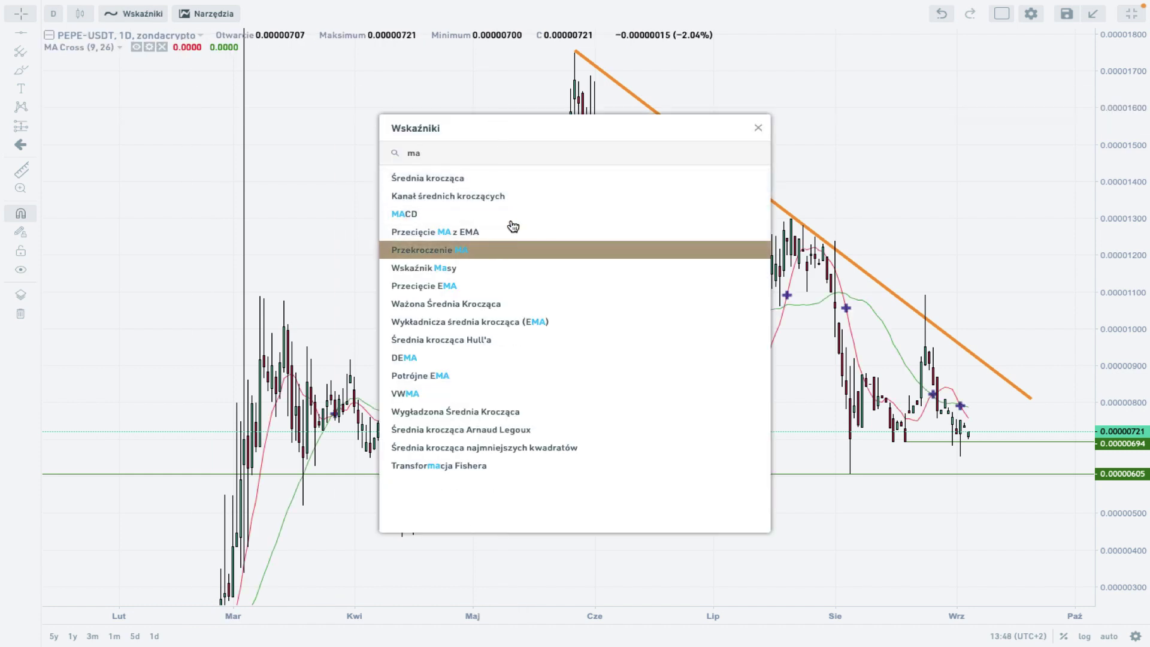
click(758, 127)
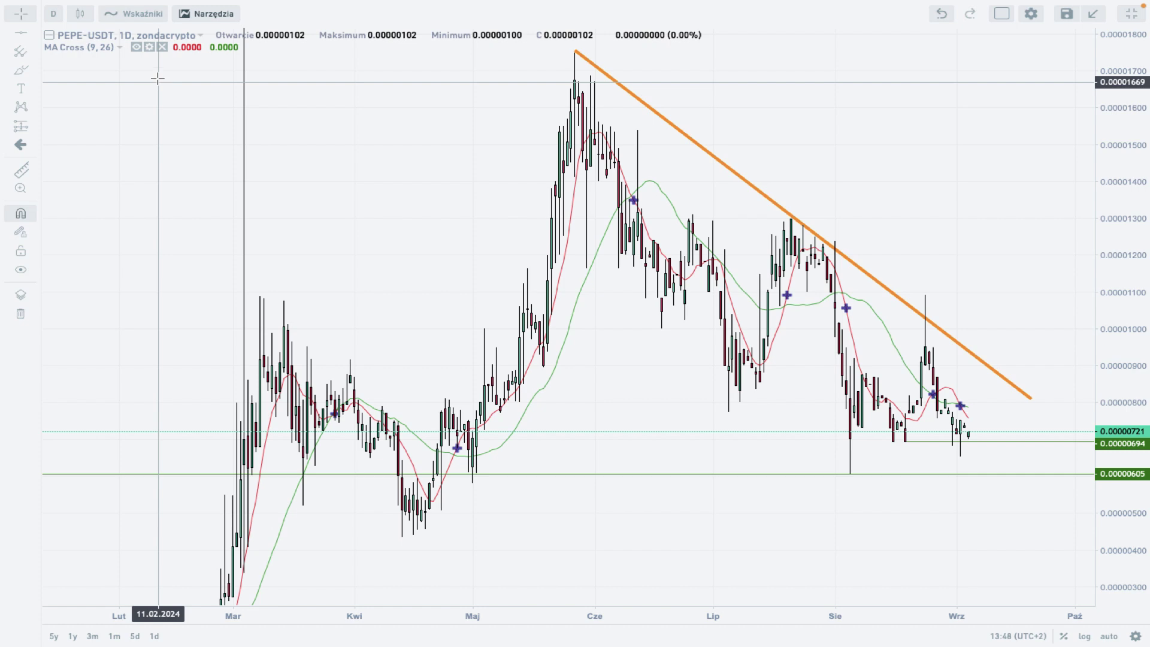
Step: Set the MA Cross short period to 100 and long period to 200
click(154, 47)
text(100)
click(498, 333)
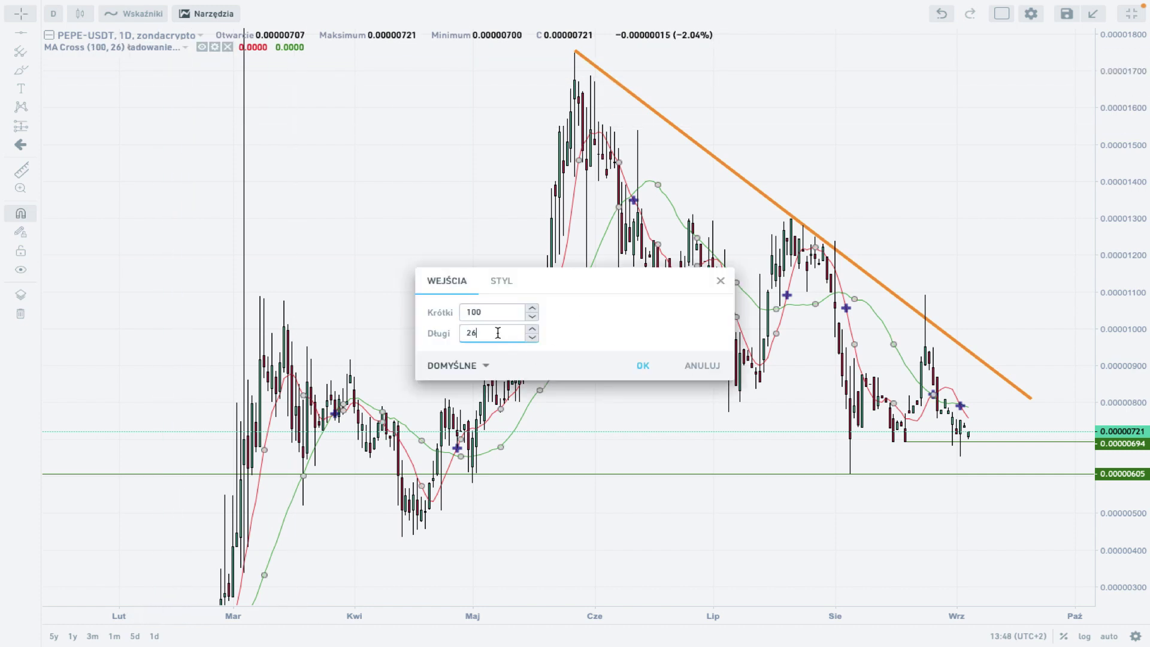
key(BackSpace)
text(0)
click(641, 365)
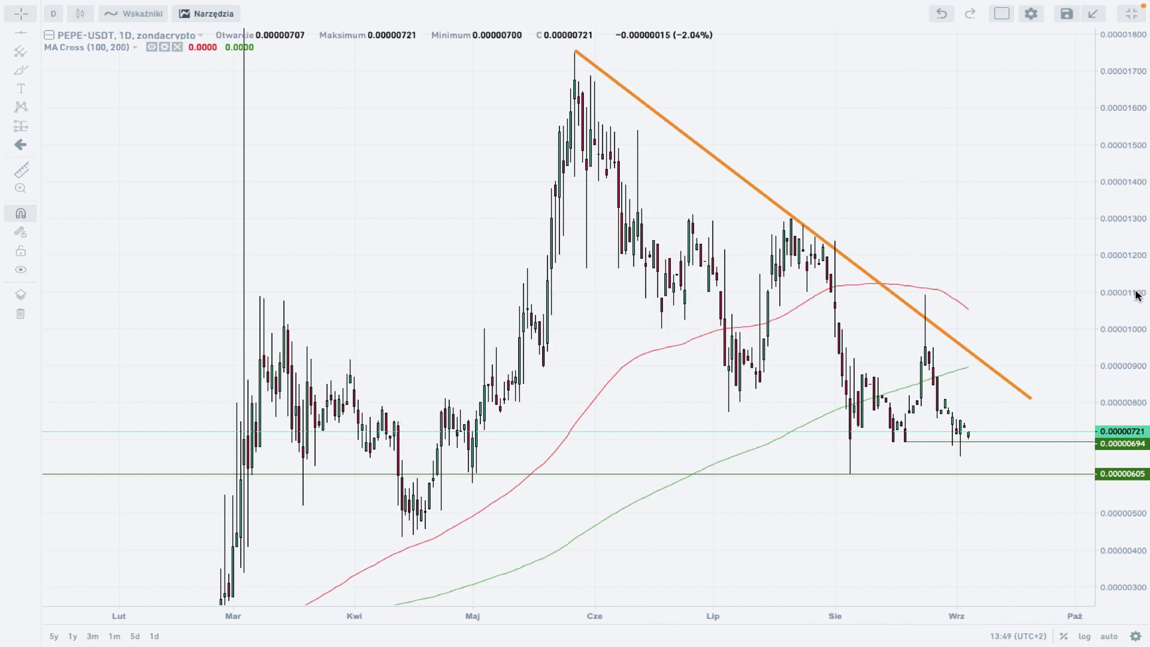
Step: Search 'RSI' in Wskaźniki and add the Relative Strength Index (14) pane
click(140, 18)
text(RSI)
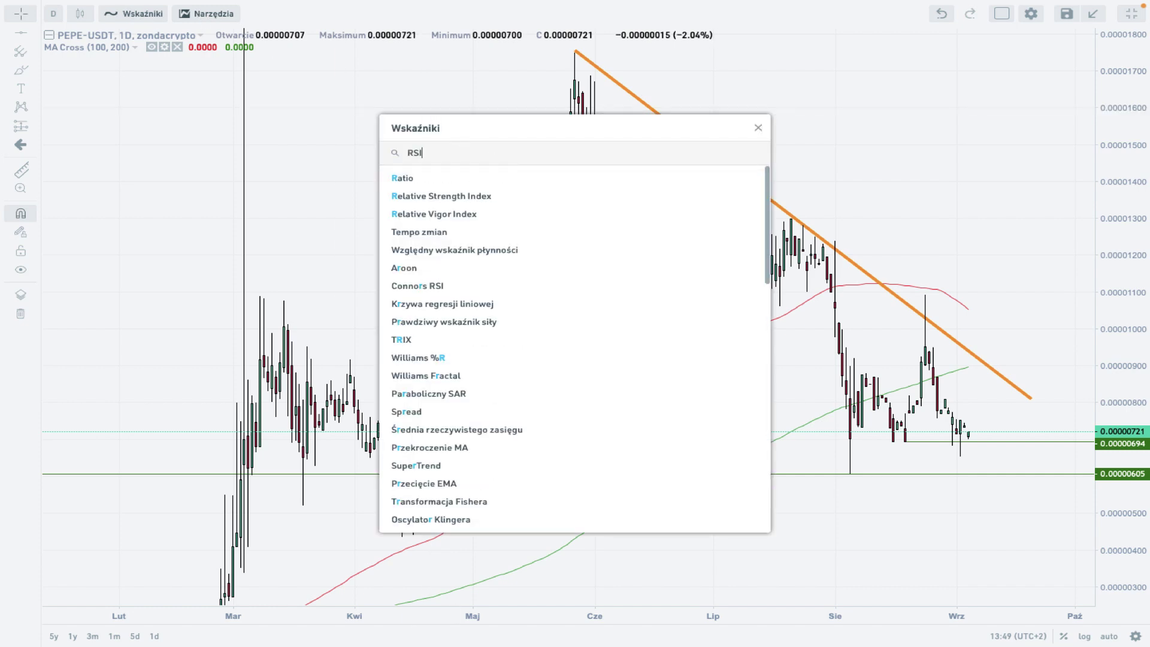
click(488, 179)
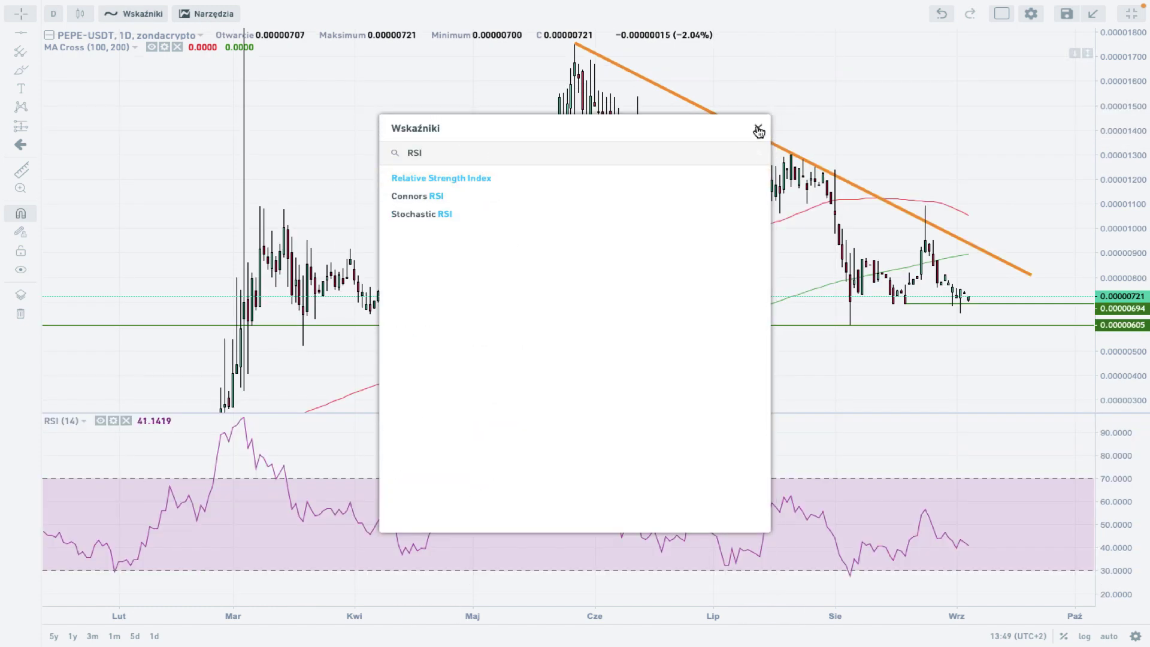
click(758, 128)
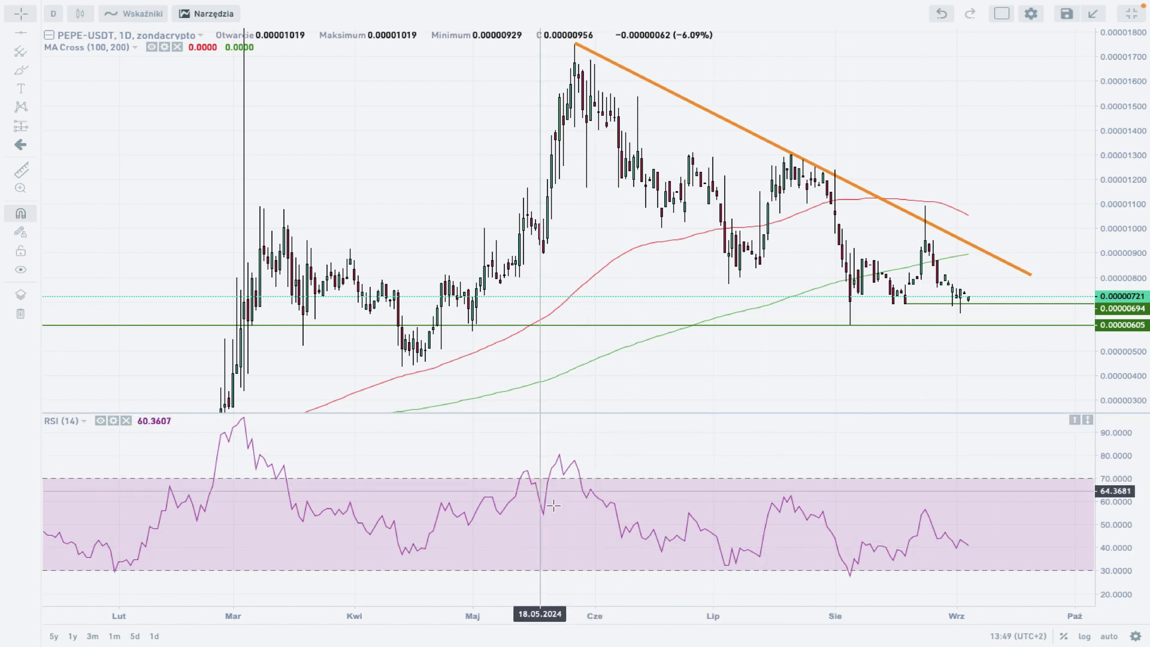
click(509, 597)
Step: Zoom in on March onward and stretch the price scale to highlight the August low
click(511, 597)
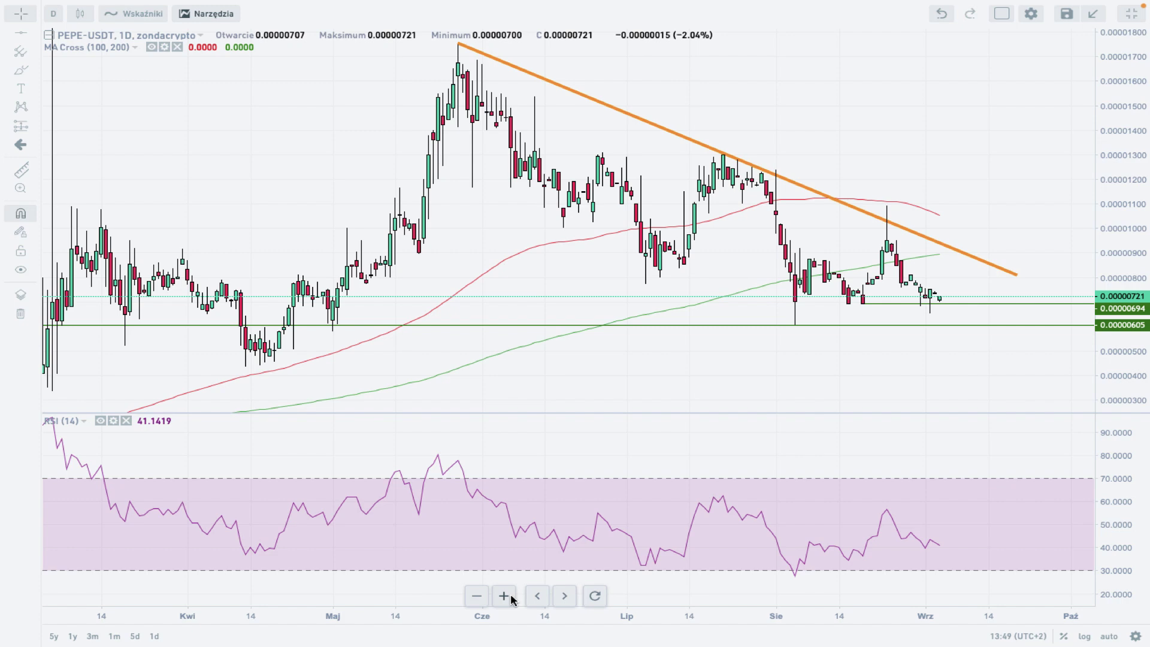
drag(1128, 238, 1129, 168)
mouse_move(942, 187)
mouse_down()
mouse_move(939, 198)
mouse_move(1007, 195)
mouse_move(937, 180)
mouse_up()
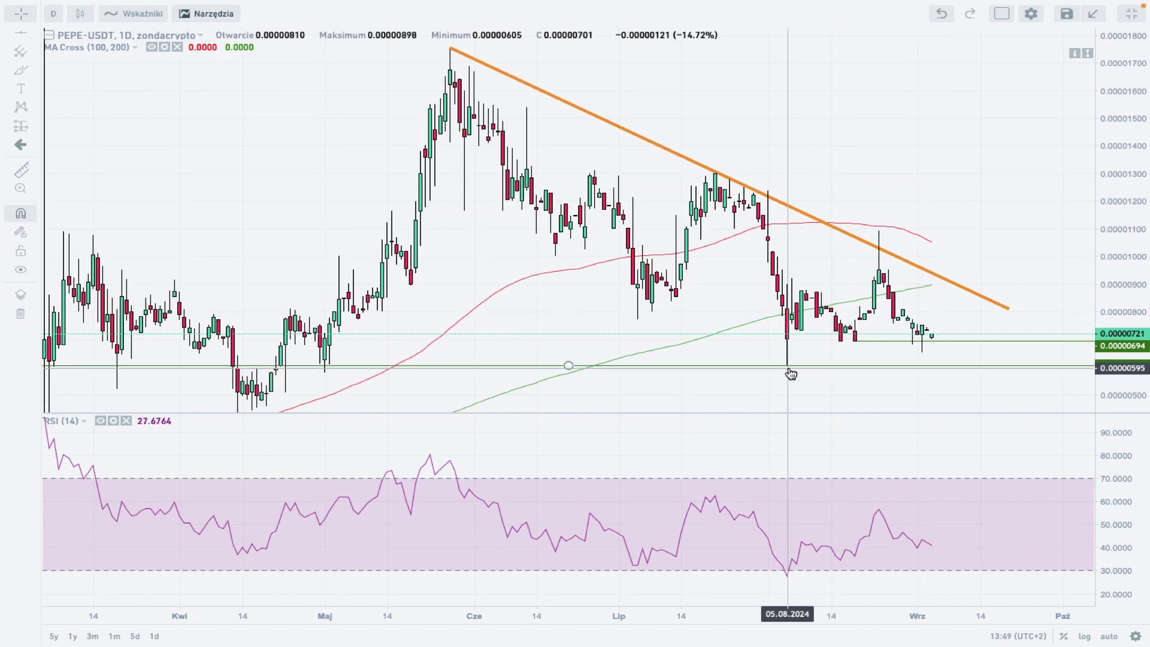
Step: Place a blue up-arrow icon just beneath the 05.08.2024 low candle
click(21, 144)
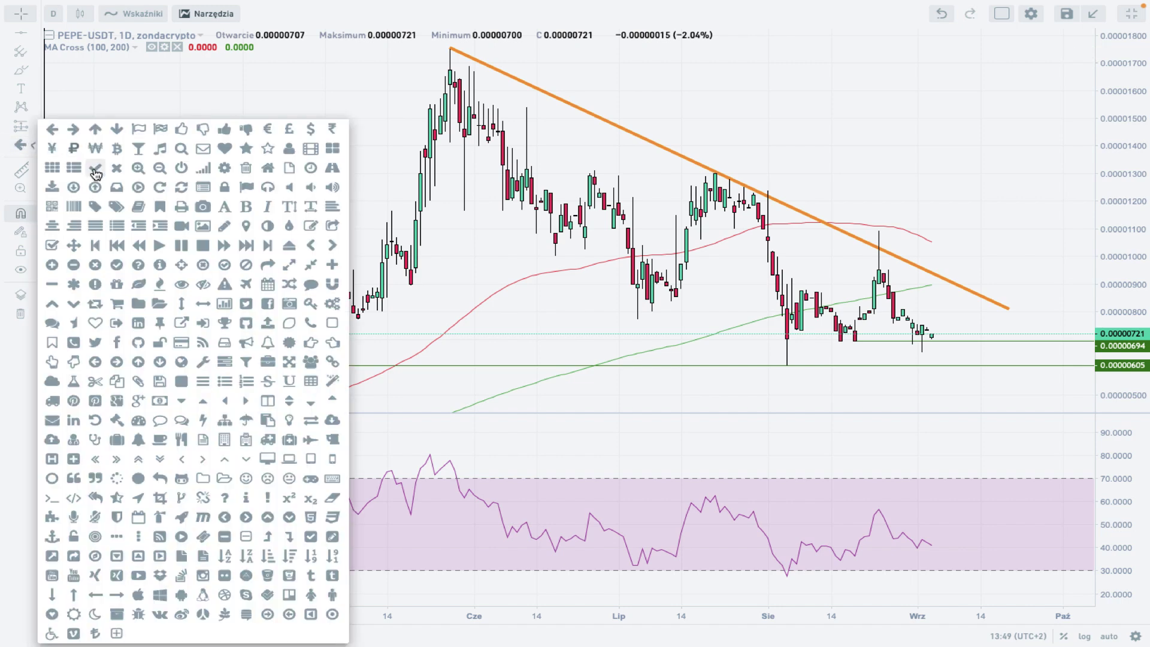
click(96, 129)
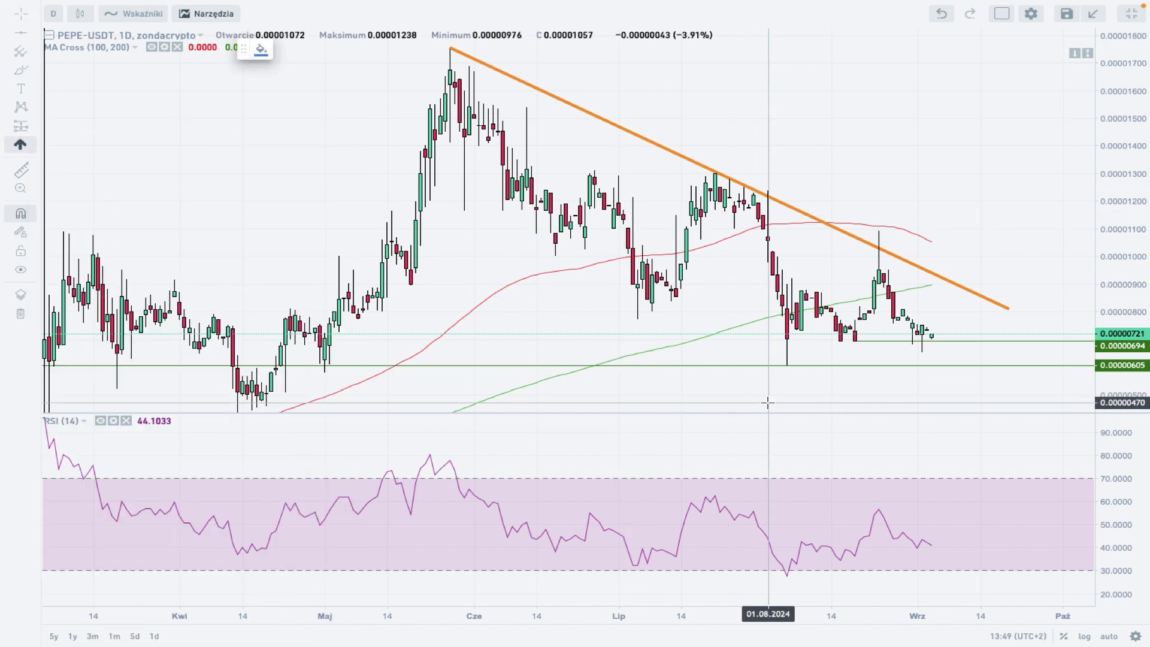
click(787, 366)
drag(790, 361, 790, 375)
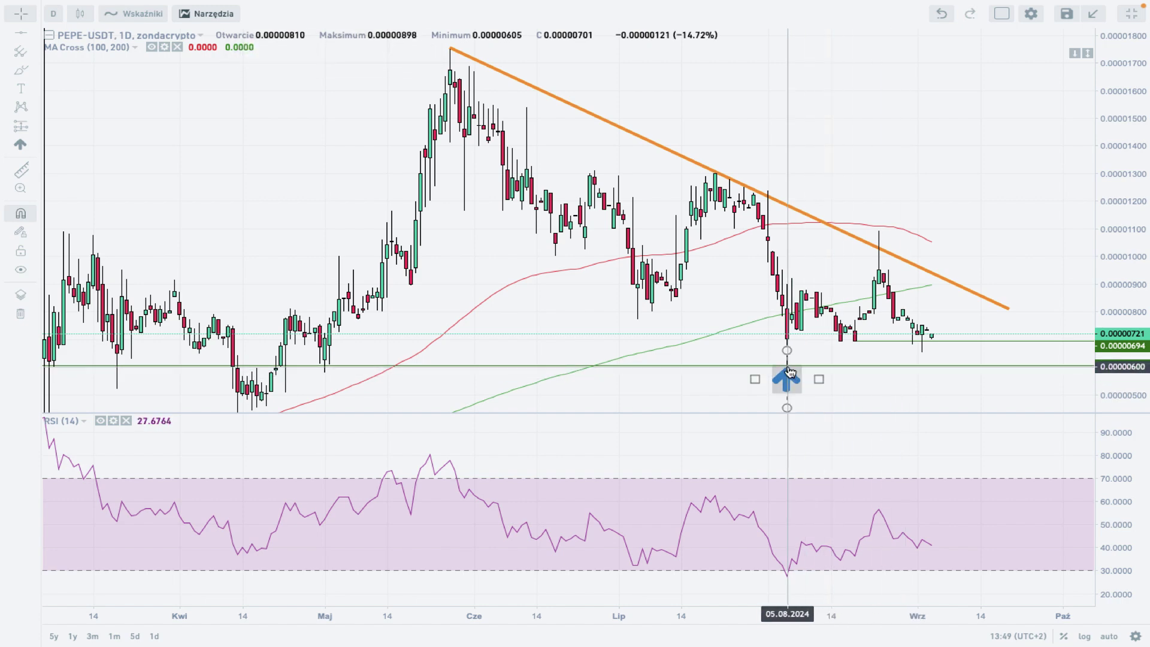
click(656, 396)
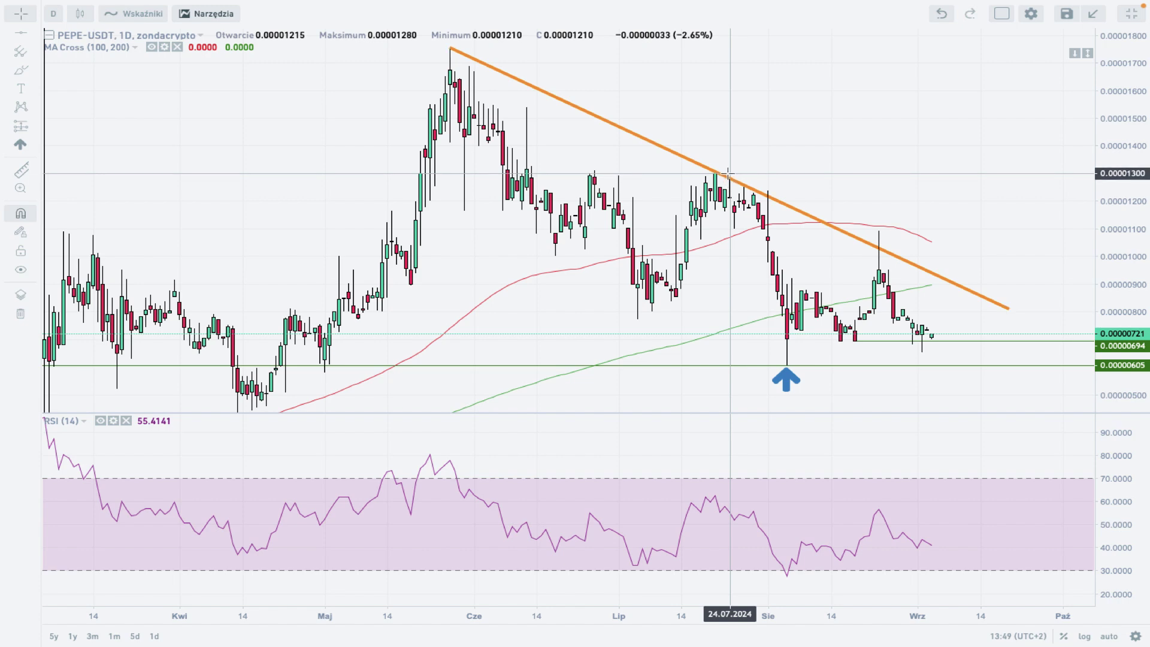
click(791, 374)
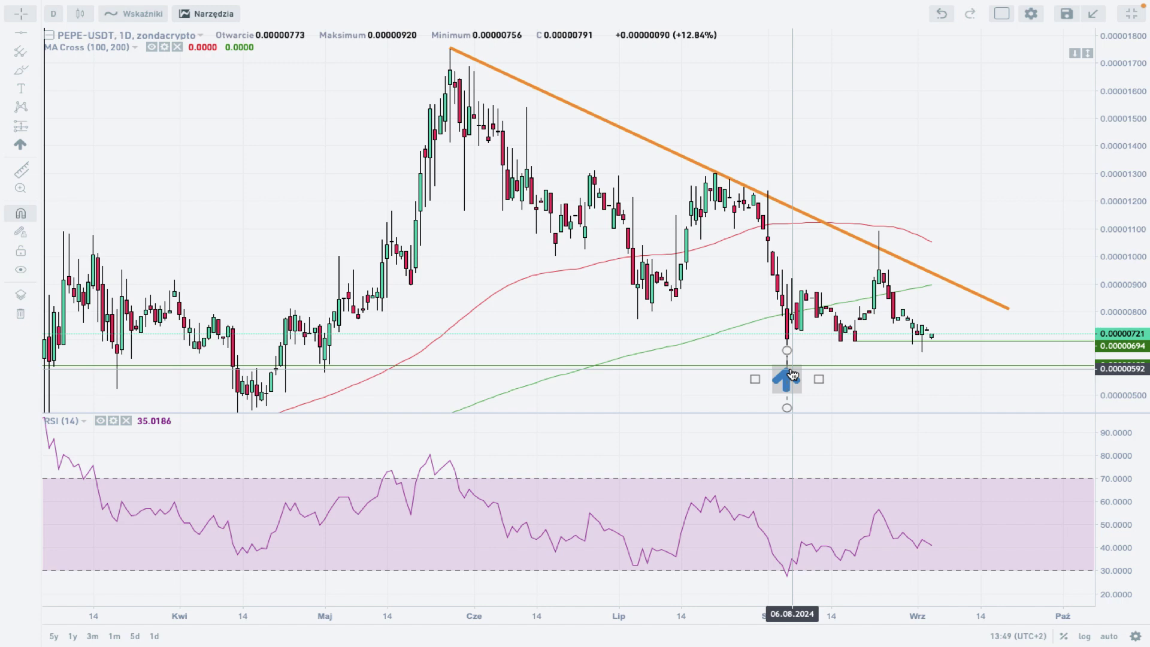
click(958, 353)
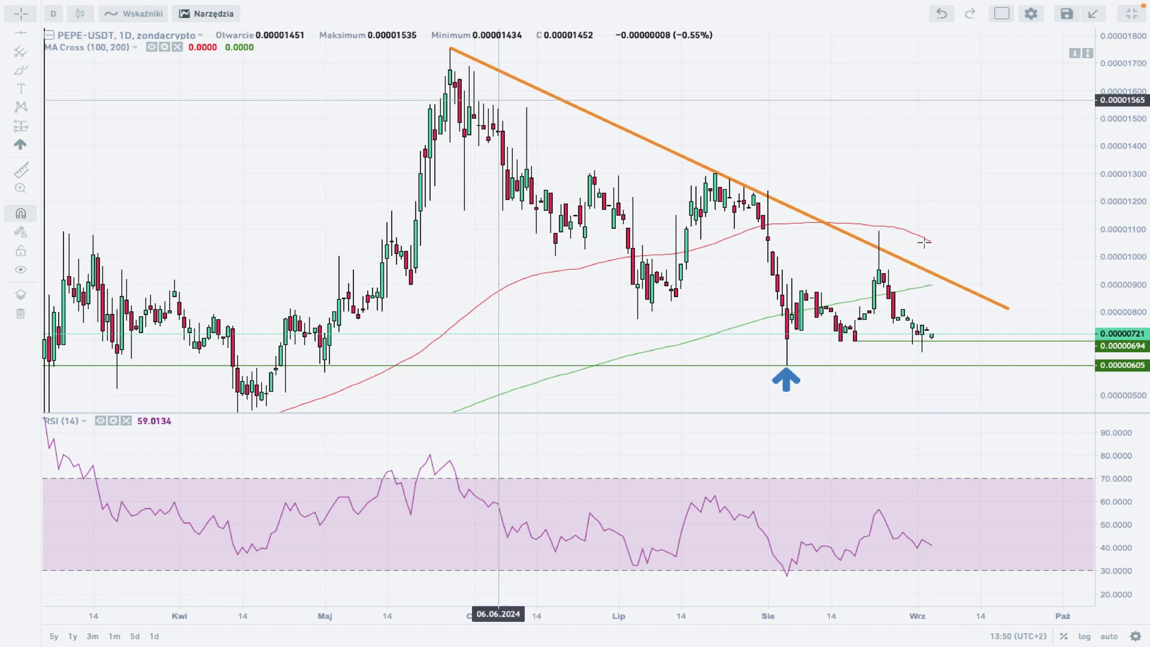
click(1006, 311)
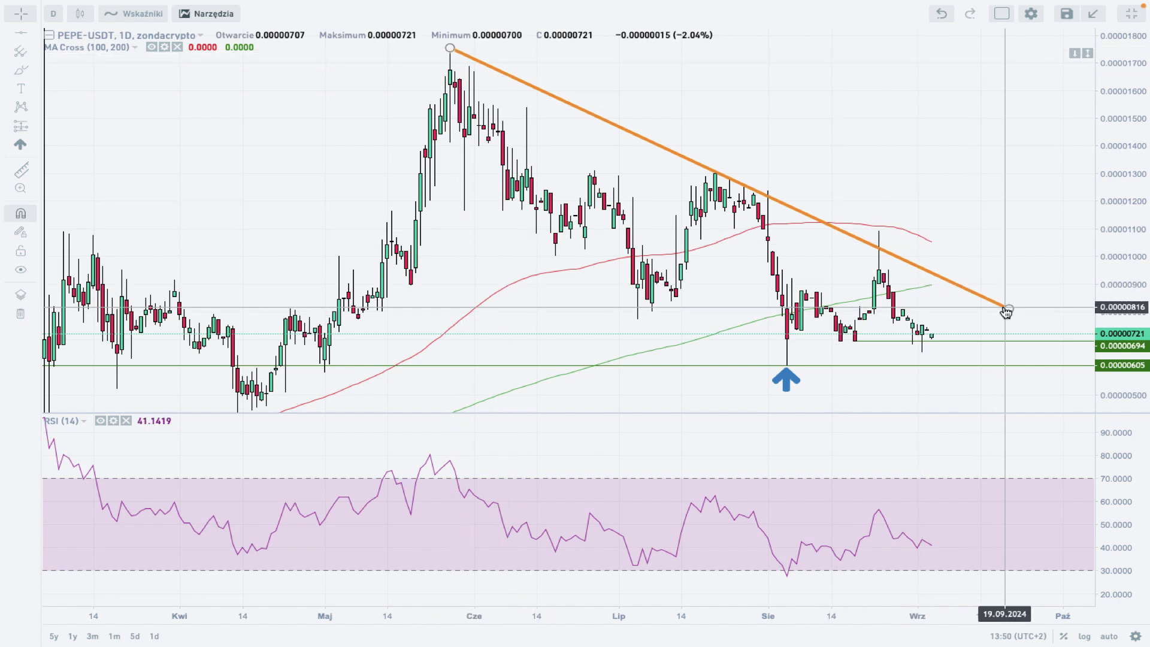